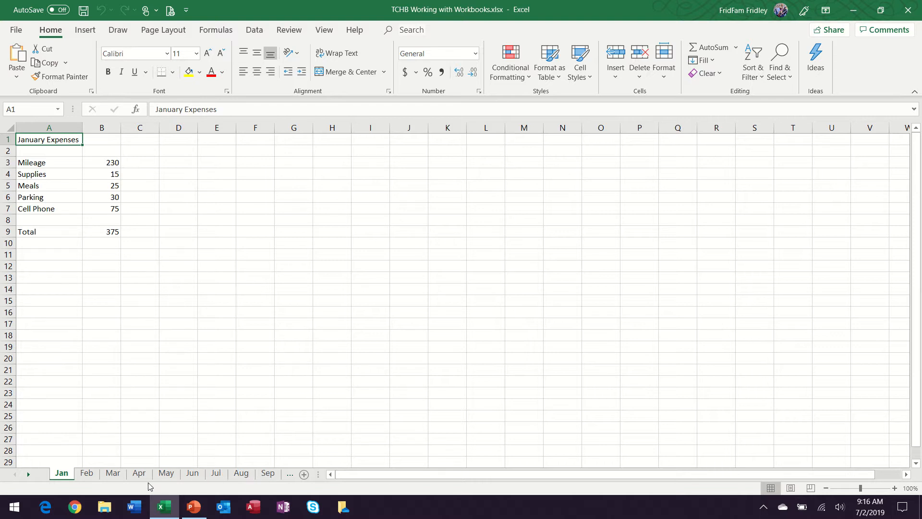
Step: Move through the sheet tabs to the end of the workbook and open the Dec sheet
click(28, 475)
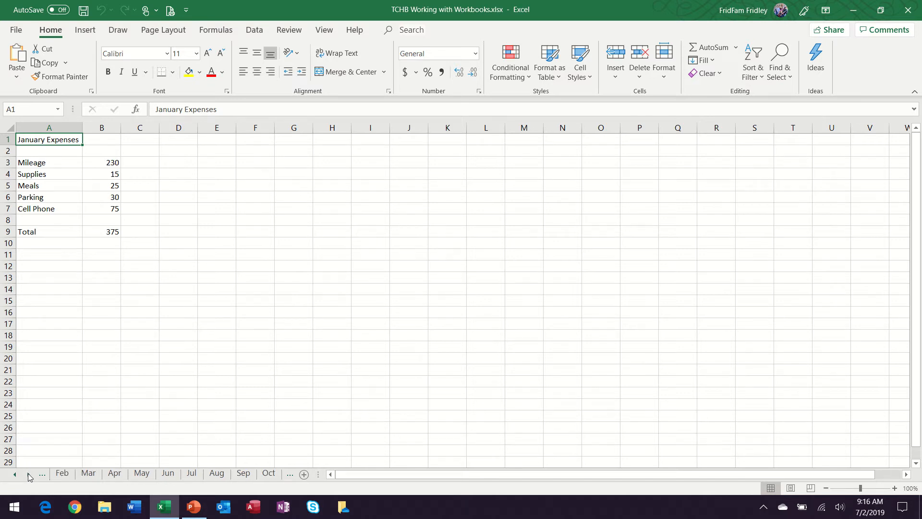
click(28, 474)
click(28, 474)
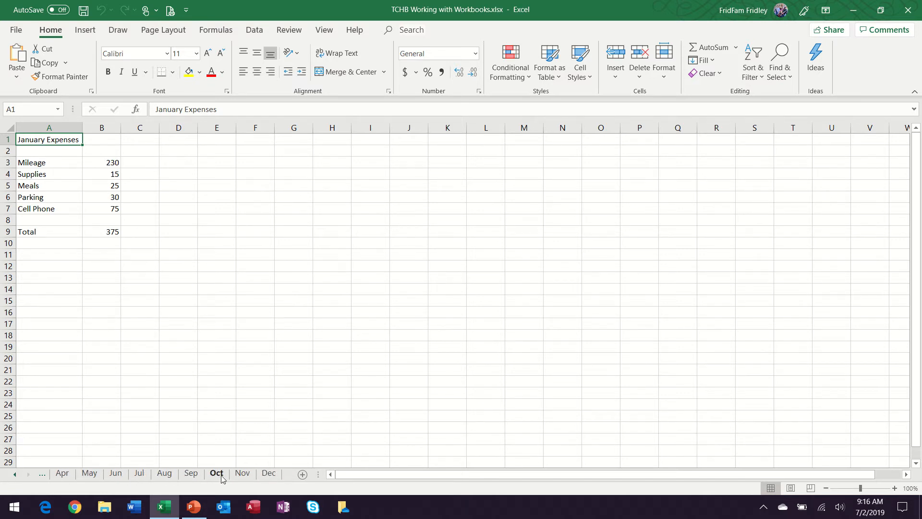
click(269, 475)
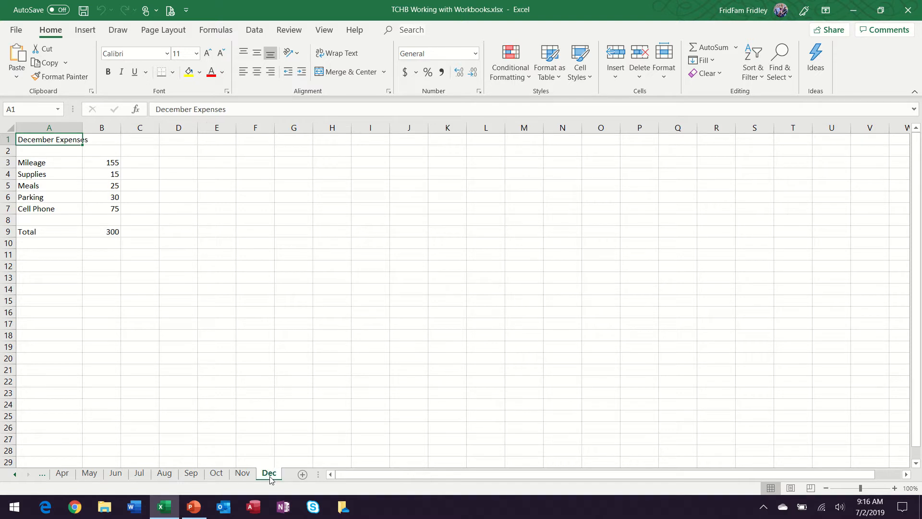
Step: Return to the beginning of the sheet tabs and open the Jan sheet
click(15, 474)
click(15, 473)
click(15, 473)
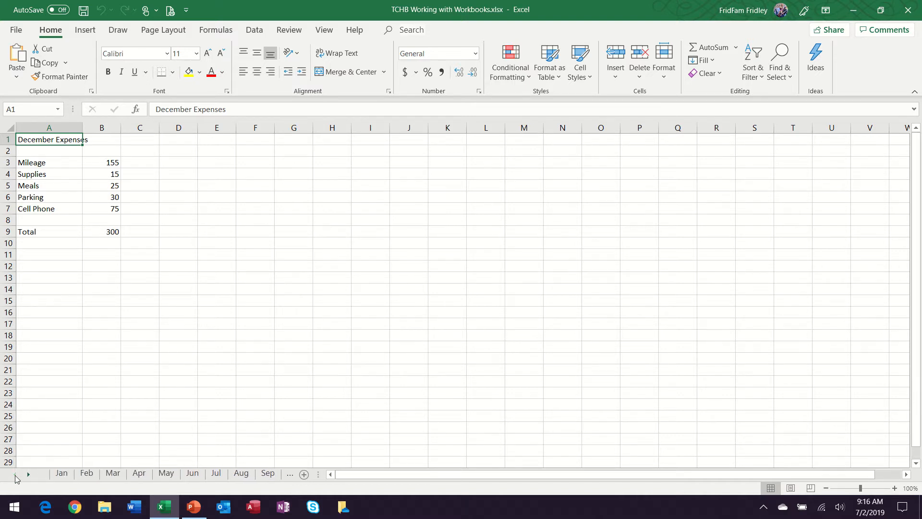
click(61, 473)
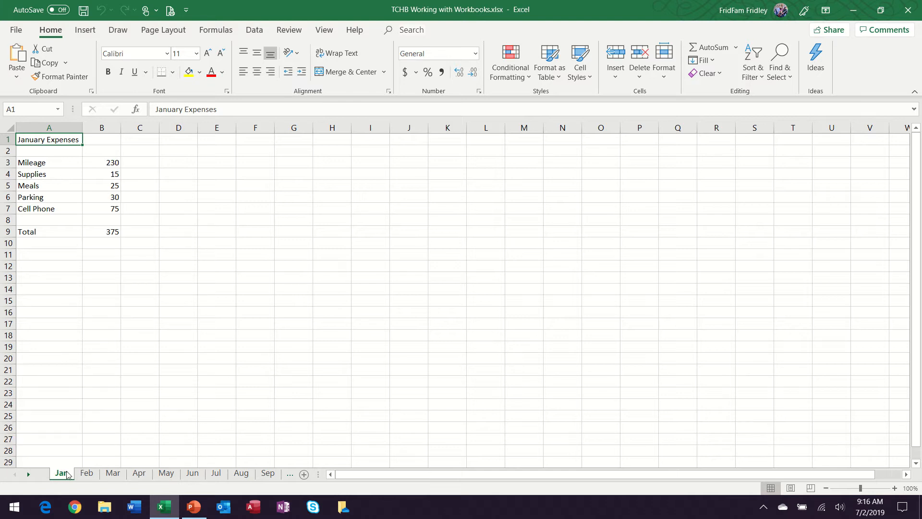
Step: Run through the sheet tabs to the end and back, and view the Mar, Apr, Jun and Aug sheets
click(26, 475)
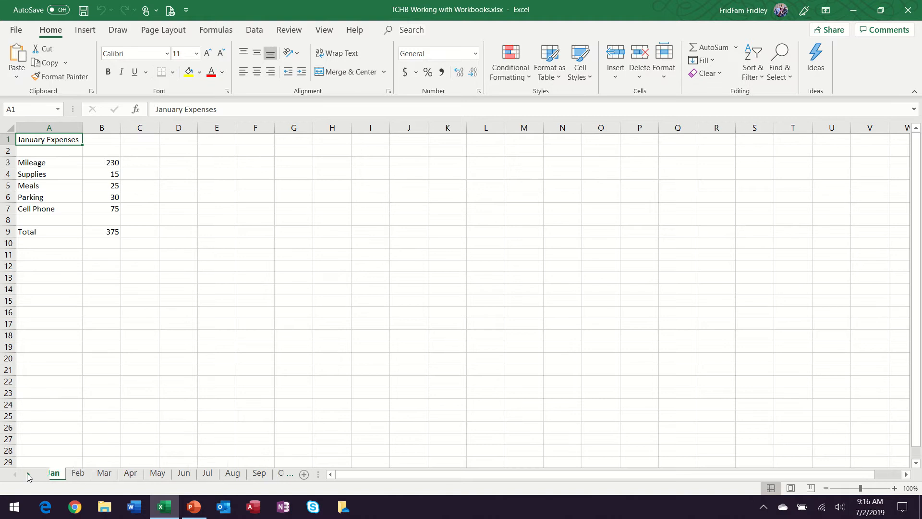
click(27, 474)
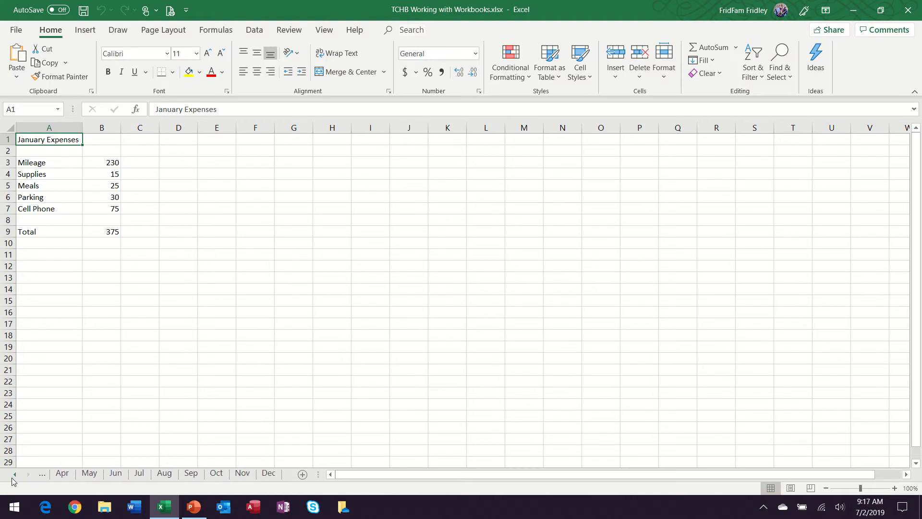
click(14, 476)
click(14, 475)
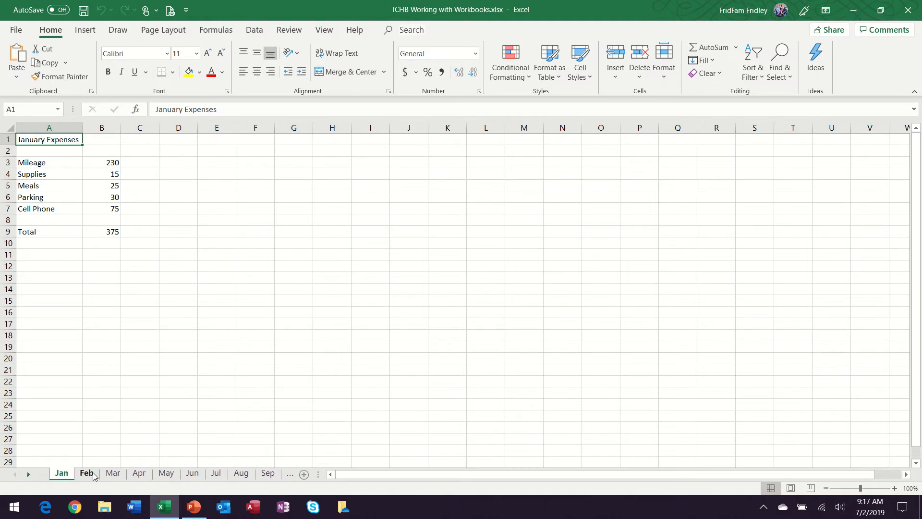
click(113, 474)
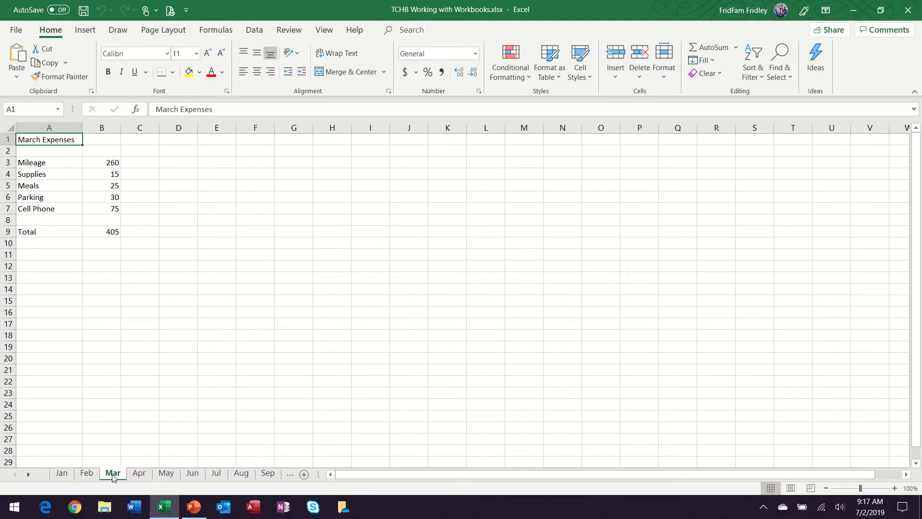
click(138, 474)
click(193, 474)
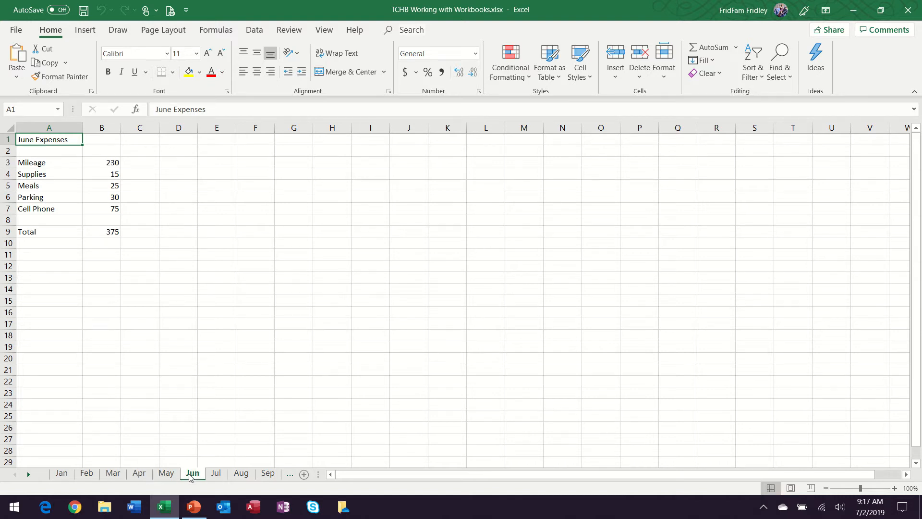
click(241, 474)
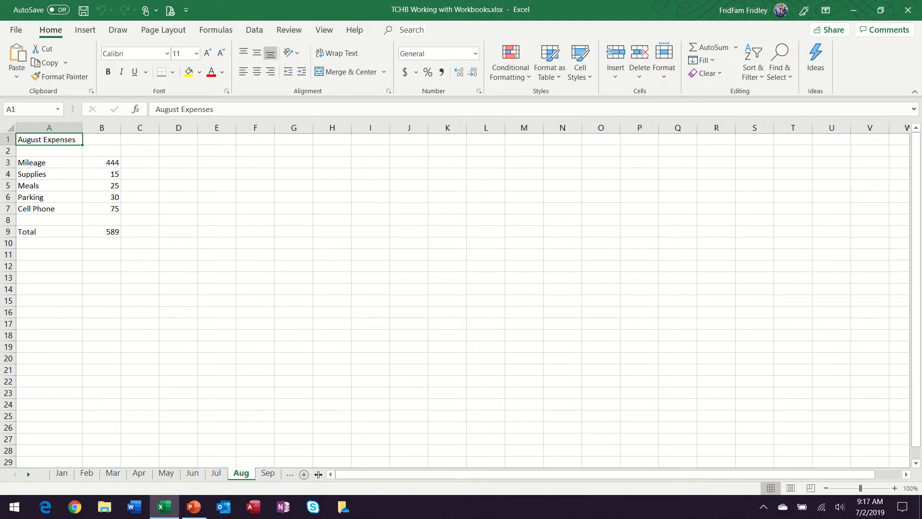
Step: Widen the sheet tab area so all tabs from Jan to Dec fit, and view the Jan, Mar and Jun sheets
drag(318, 473, 566, 474)
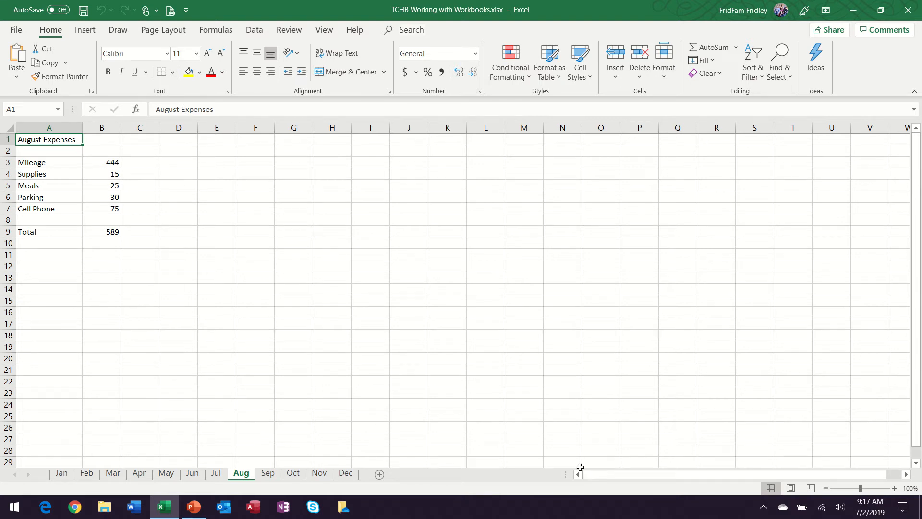
drag(565, 475, 477, 480)
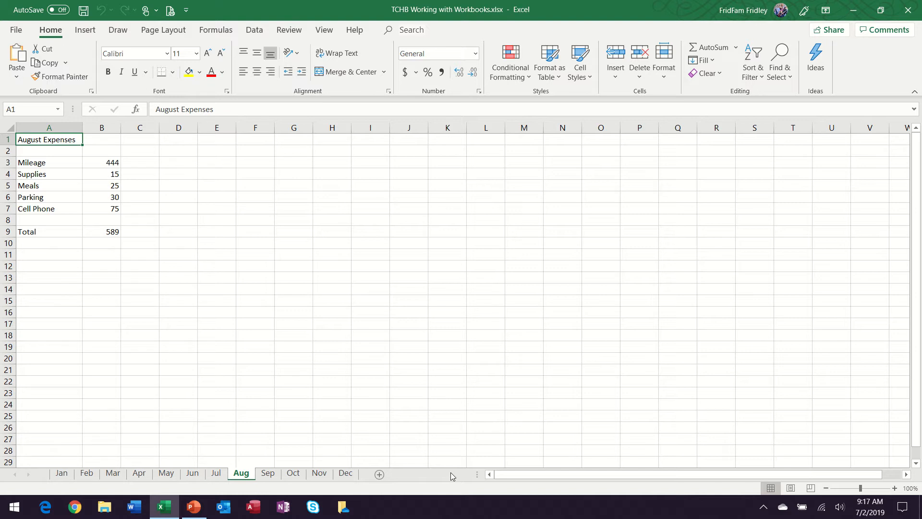
click(64, 475)
click(115, 473)
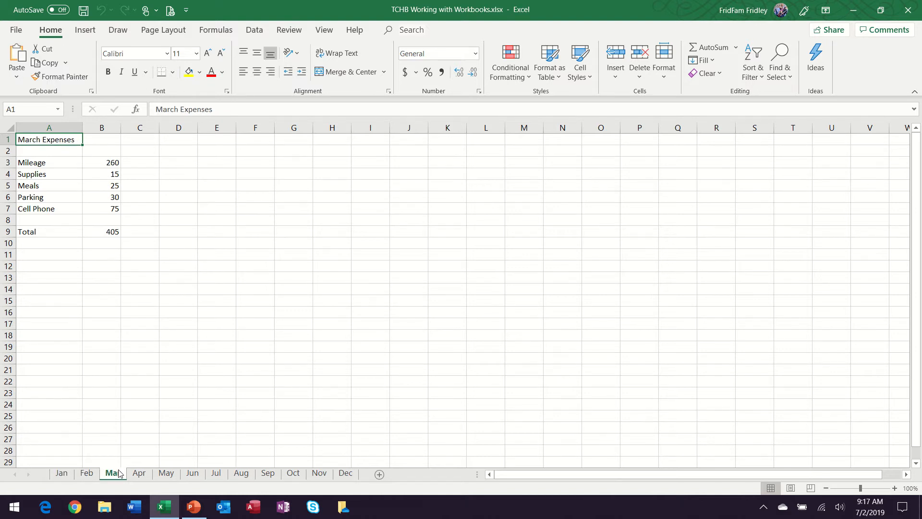
click(185, 474)
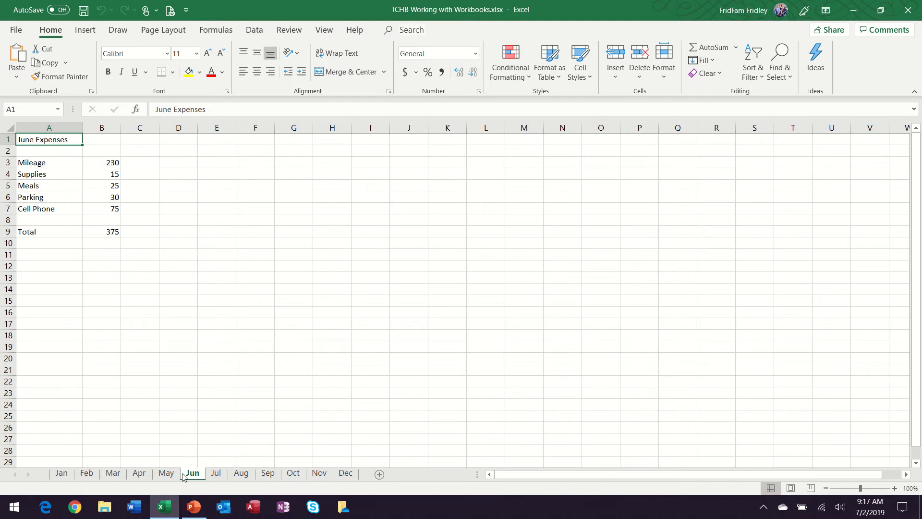
Step: Color the Jan sheet tab with the orange theme color and switch to the Mar sheet
click(63, 473)
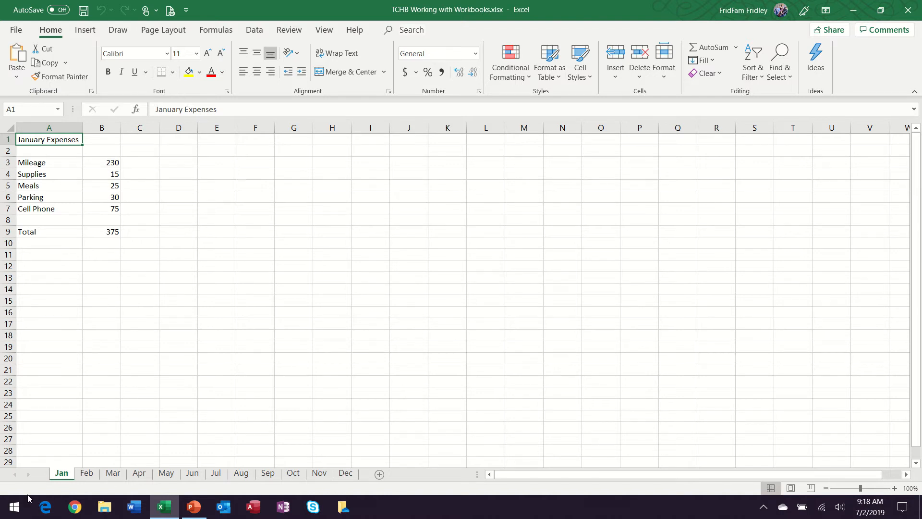
right_click(61, 474)
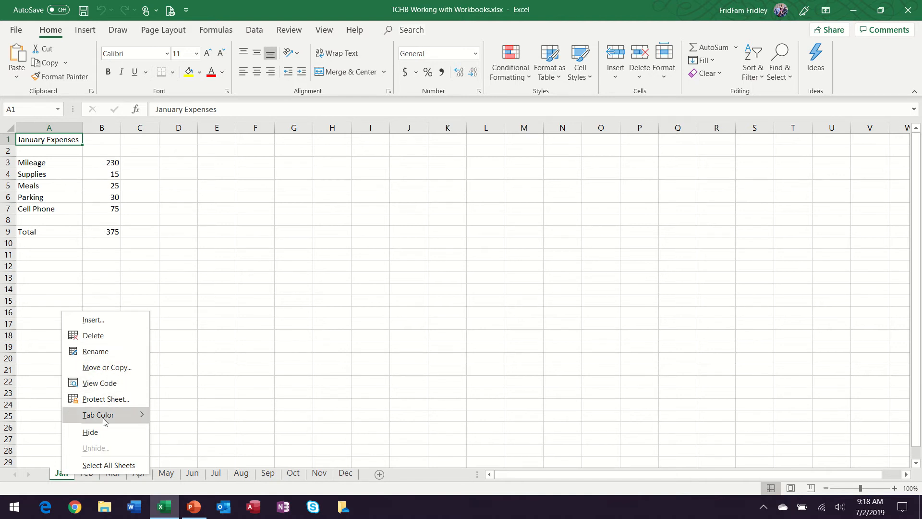
mouse_move(103, 422)
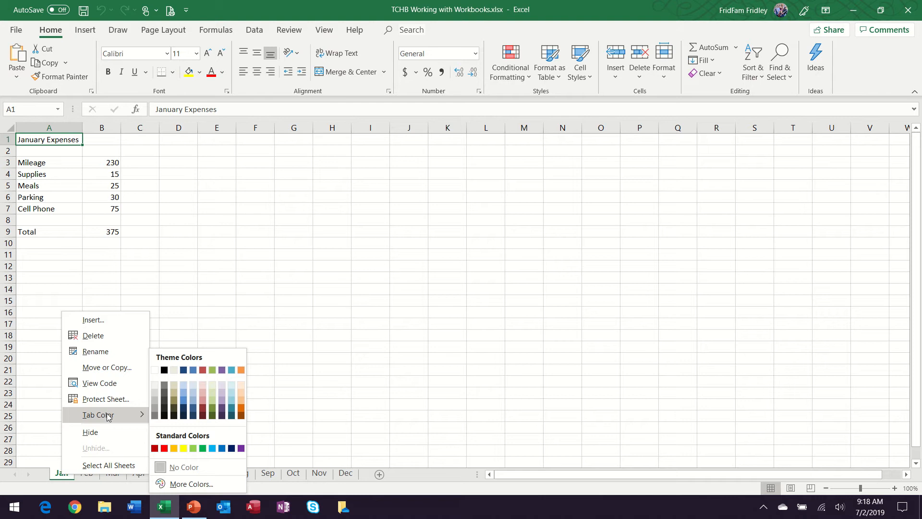
click(239, 370)
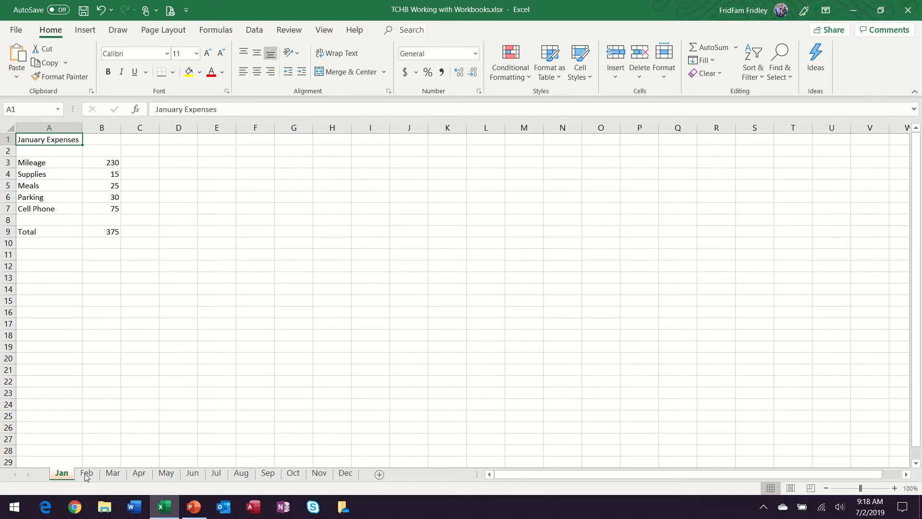
click(112, 474)
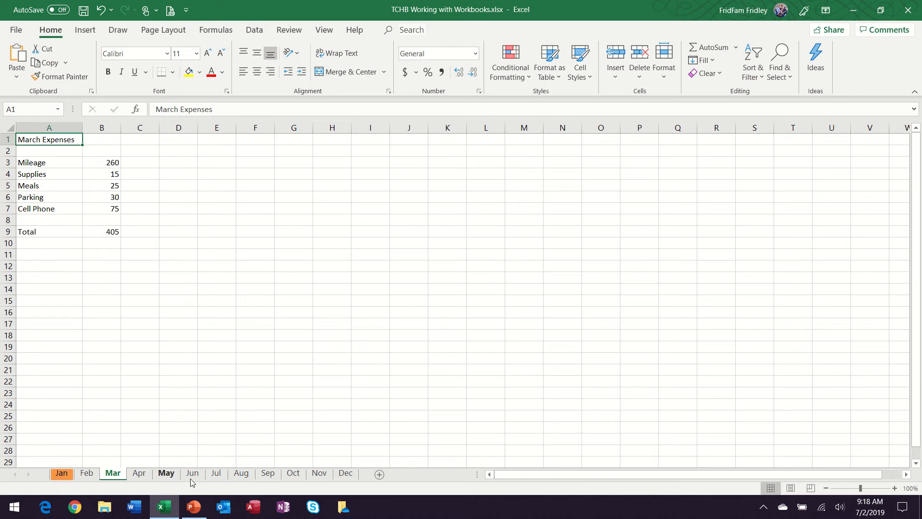
Step: Color the Feb and Mar sheet tabs with the same orange theme color as Jan
right_click(84, 475)
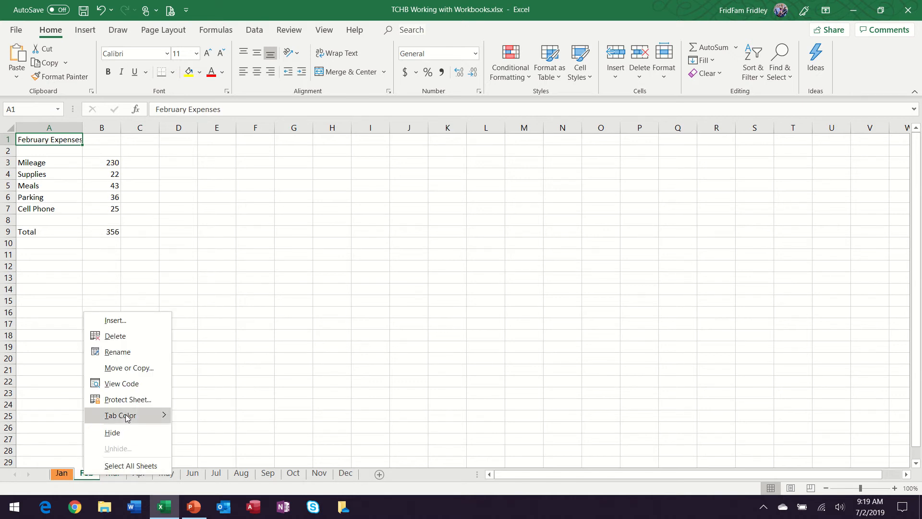
mouse_move(128, 417)
click(264, 367)
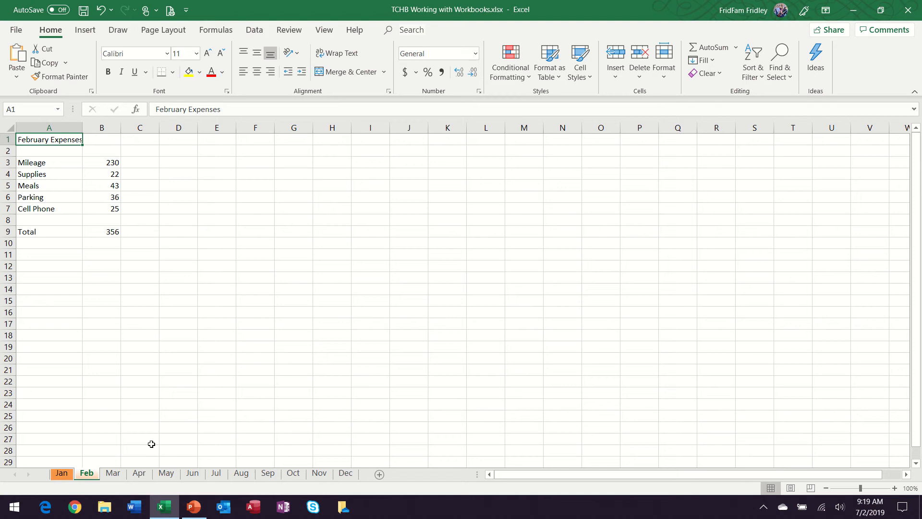
right_click(114, 475)
mouse_move(161, 413)
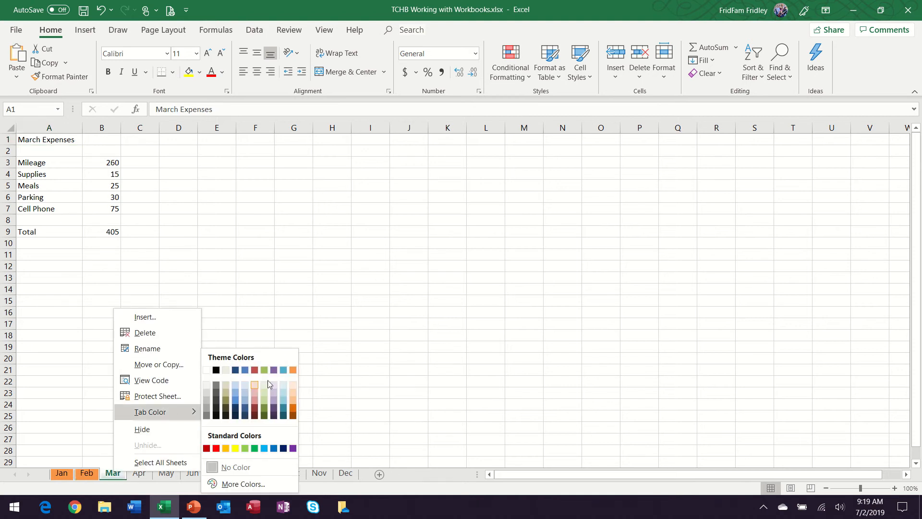
click(293, 370)
Step: Color the second-quarter sheet tabs Apr, May and Jun with the aqua theme color
click(139, 473)
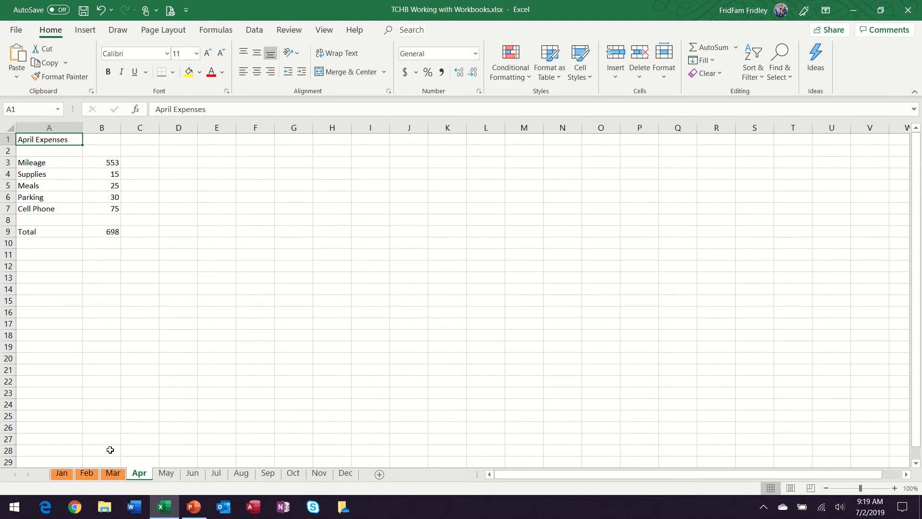
right_click(140, 475)
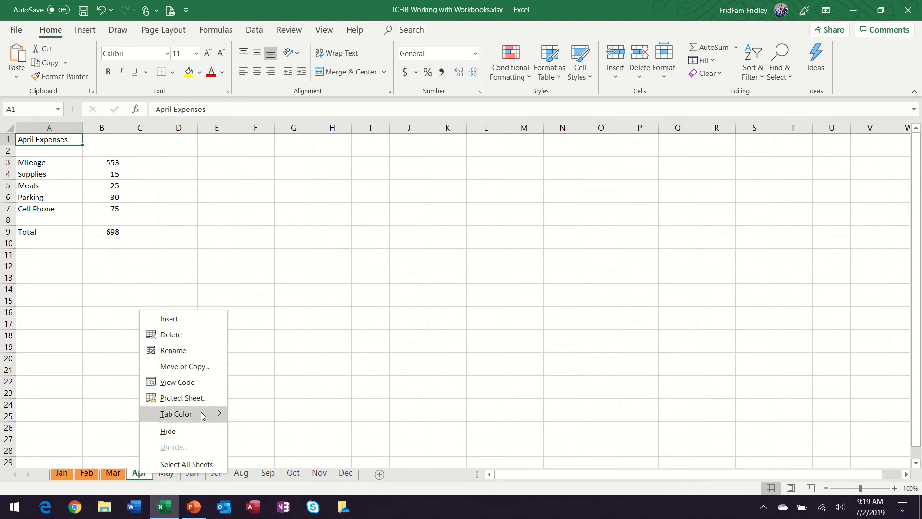
mouse_move(200, 418)
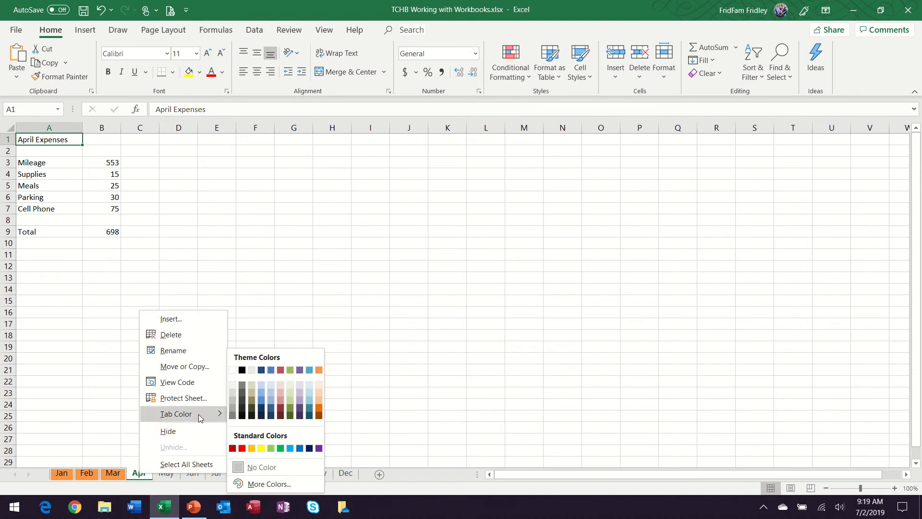
click(310, 369)
right_click(166, 474)
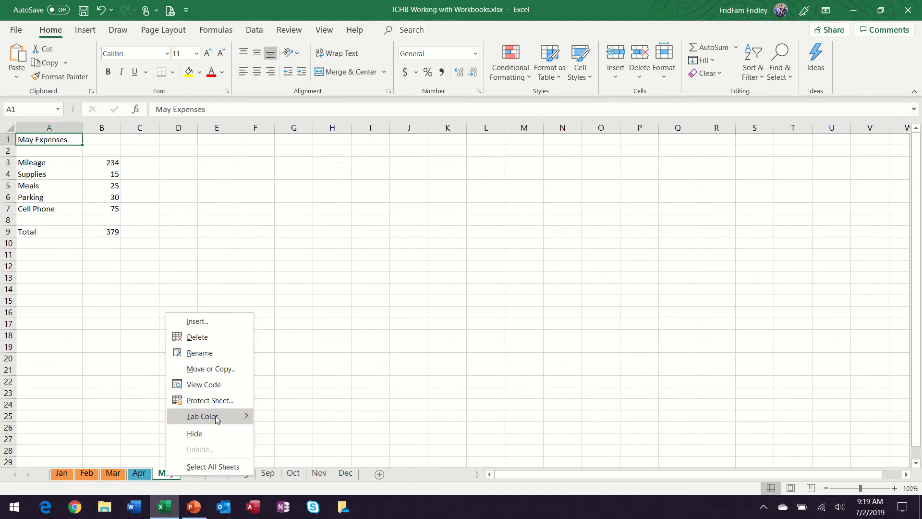
mouse_move(207, 415)
click(326, 369)
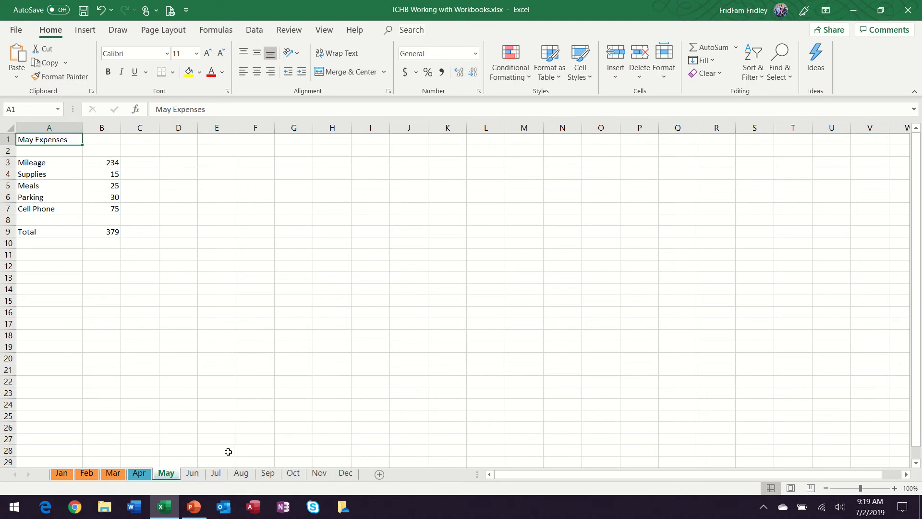
right_click(191, 473)
mouse_move(243, 409)
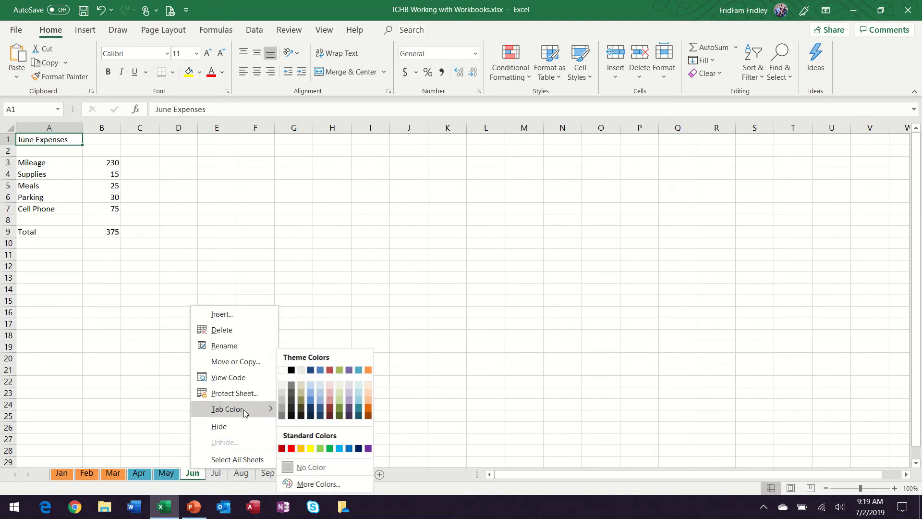
click(360, 371)
Step: Color the third-quarter sheet tabs Jul, Aug and Sep with the purple theme color
right_click(216, 473)
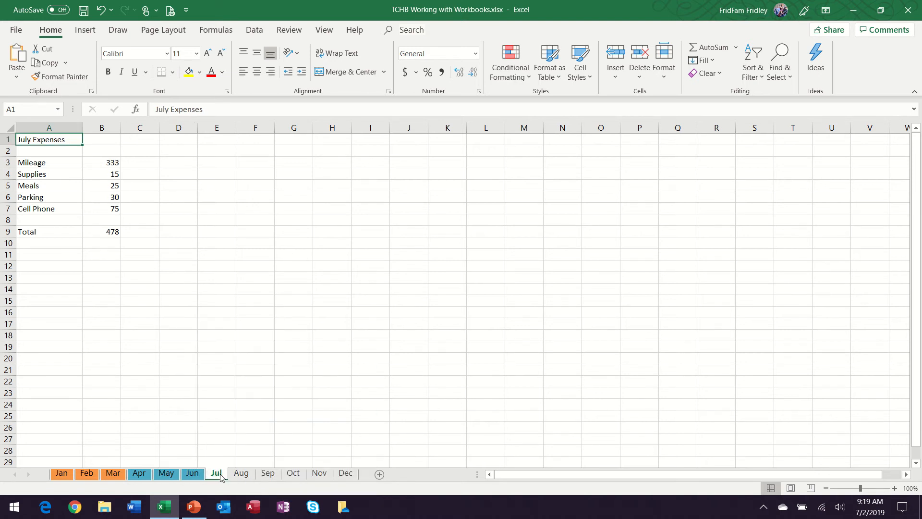
mouse_move(271, 417)
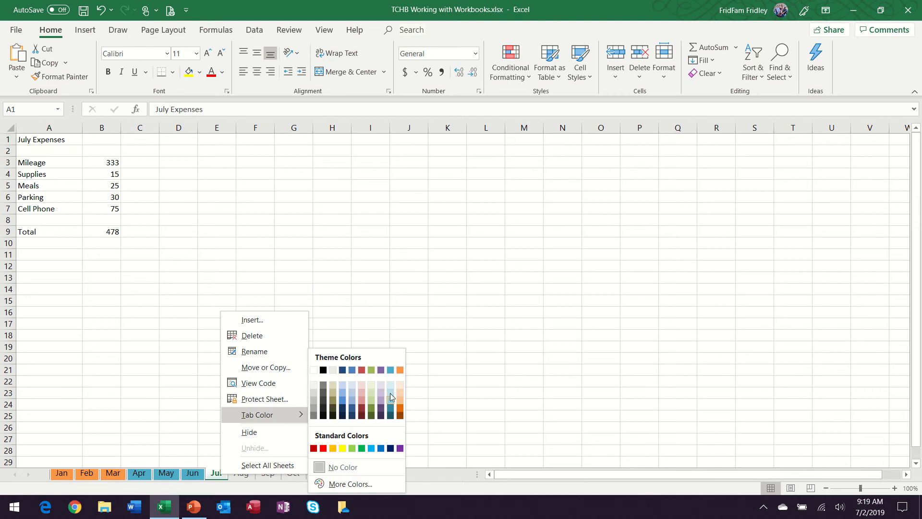
click(381, 373)
right_click(243, 474)
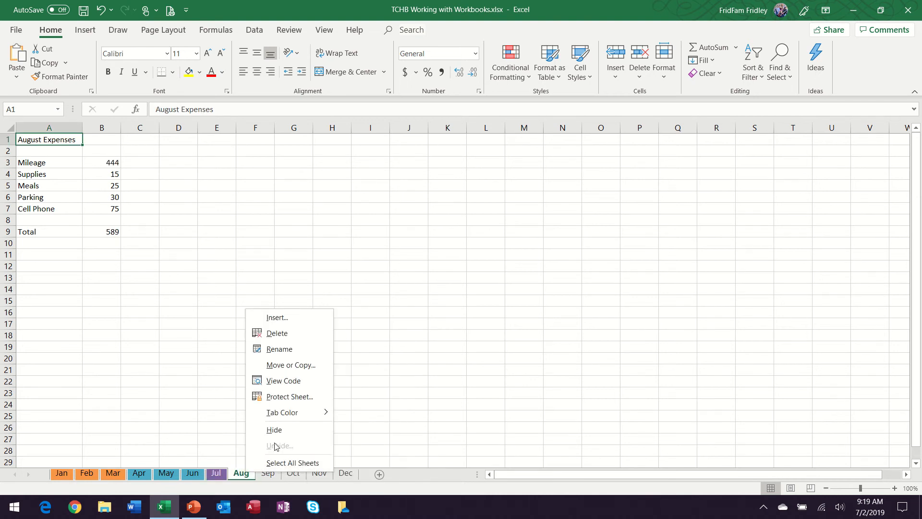
mouse_move(294, 413)
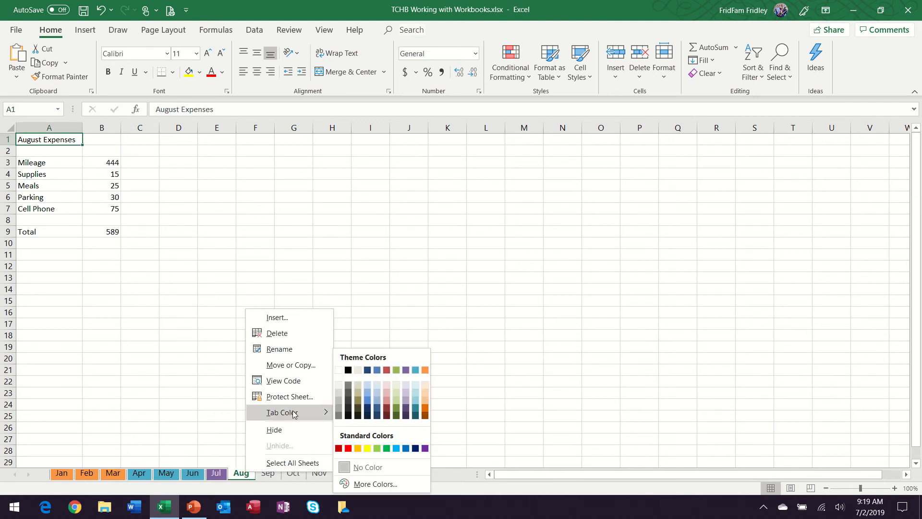
click(406, 370)
right_click(269, 473)
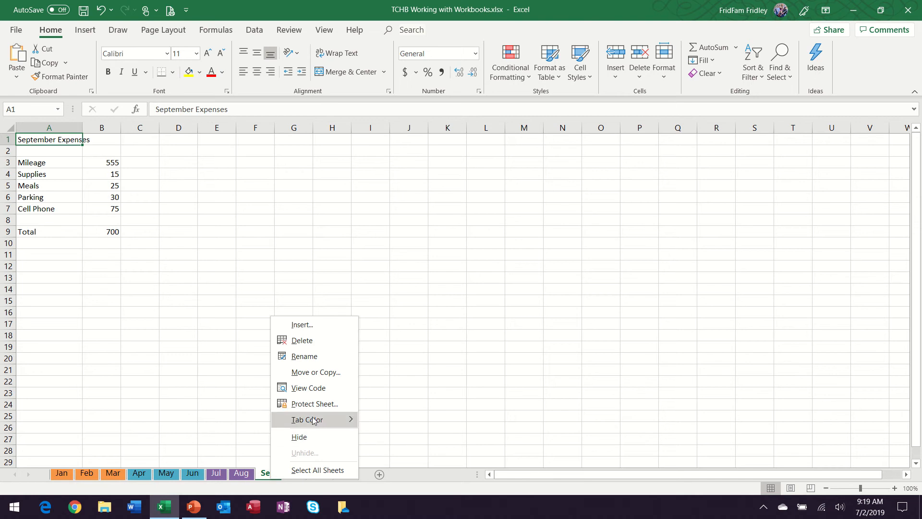
mouse_move(298, 420)
click(430, 369)
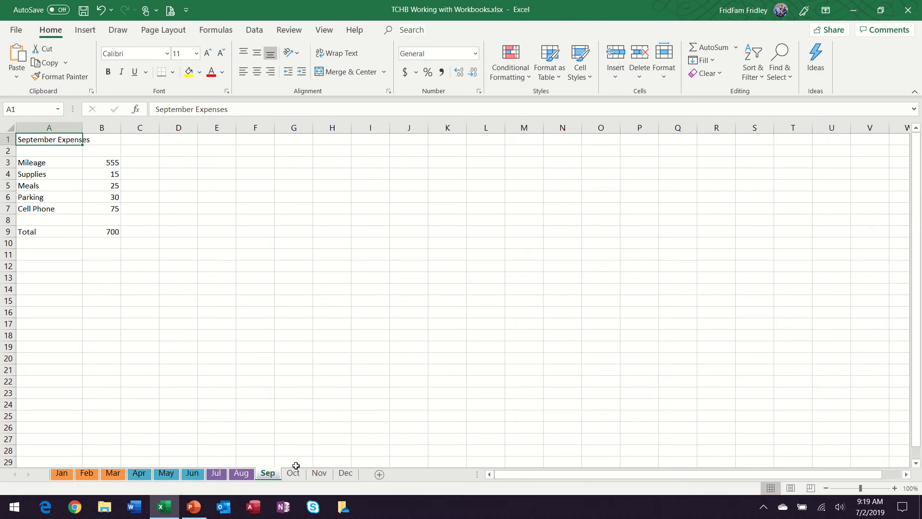
Step: Color the fourth-quarter sheet tabs Oct, Nov and Dec with the green theme color
right_click(294, 473)
mouse_move(356, 417)
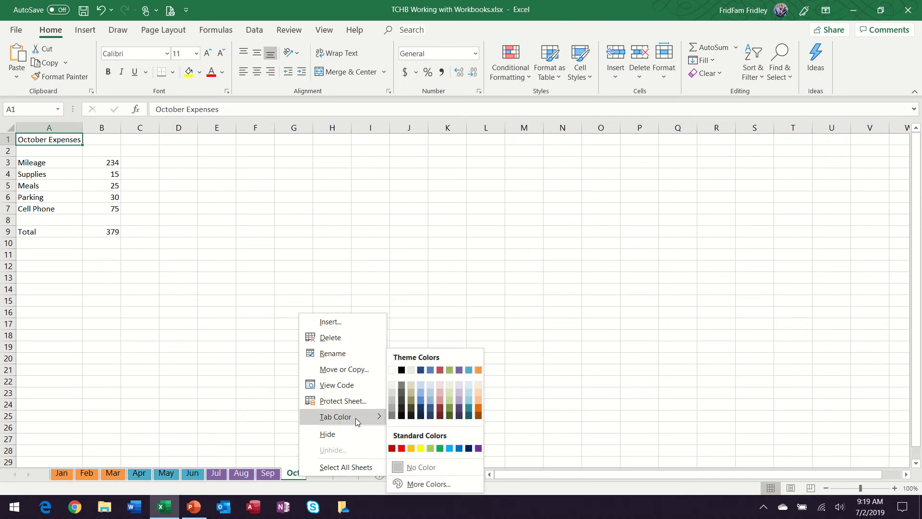
click(449, 370)
right_click(324, 475)
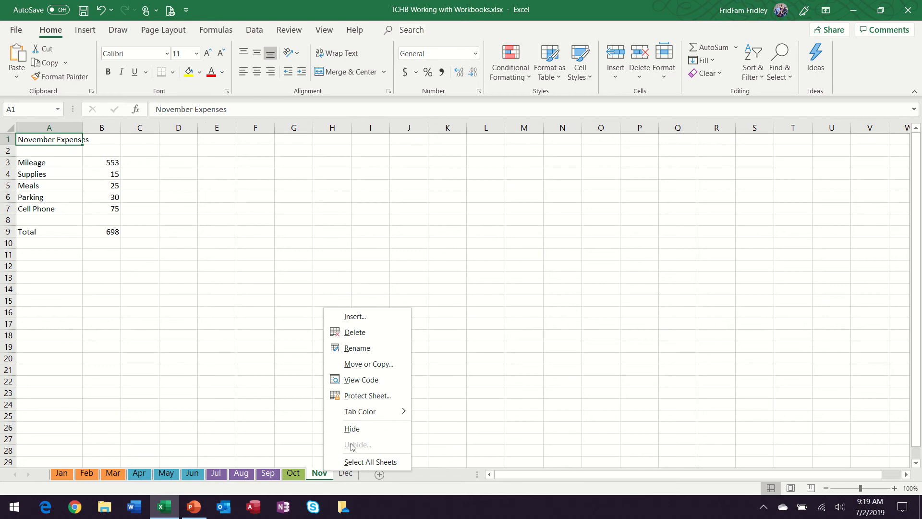
mouse_move(400, 414)
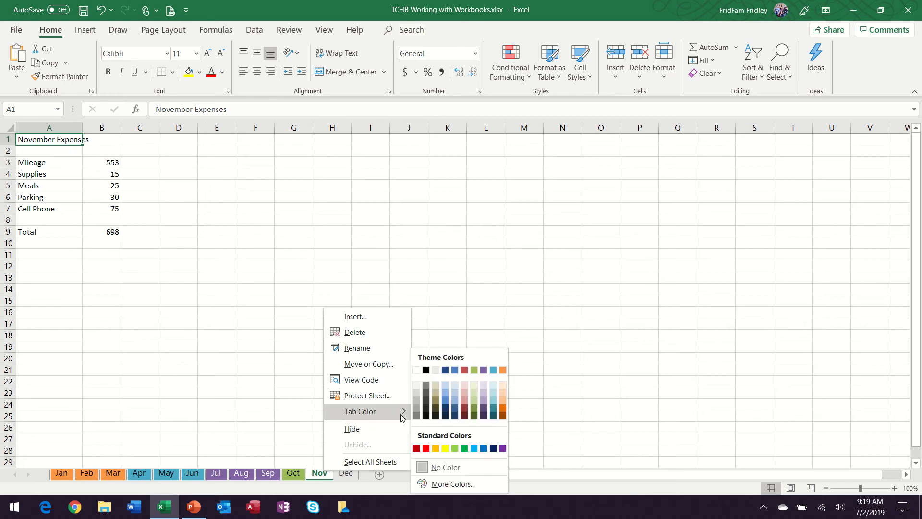
click(474, 372)
right_click(348, 474)
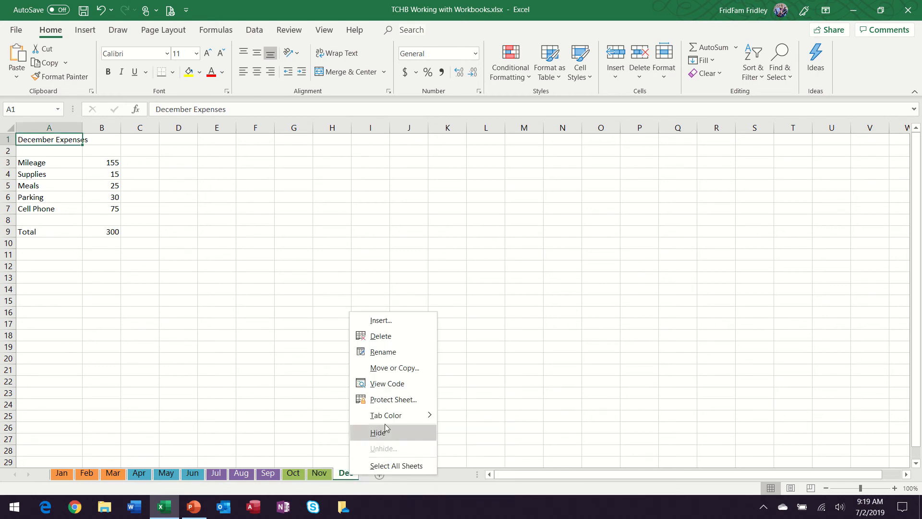
mouse_move(394, 416)
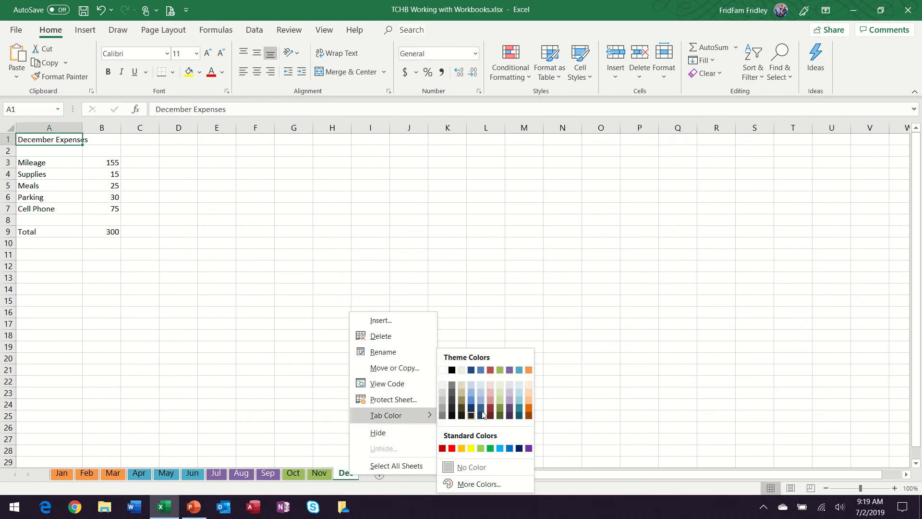
click(500, 371)
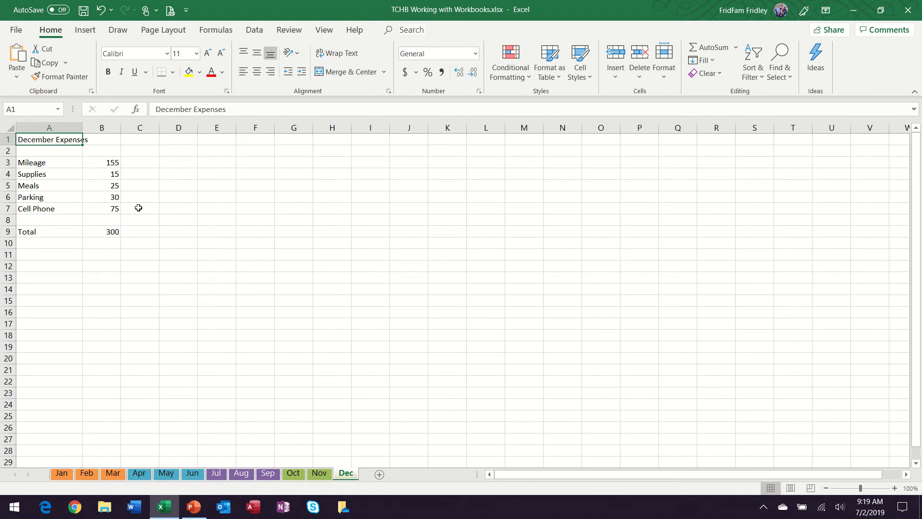
Step: View the Jan, May, Aug and Nov sheets, one per quarter color, and return to the Jan sheet
click(65, 477)
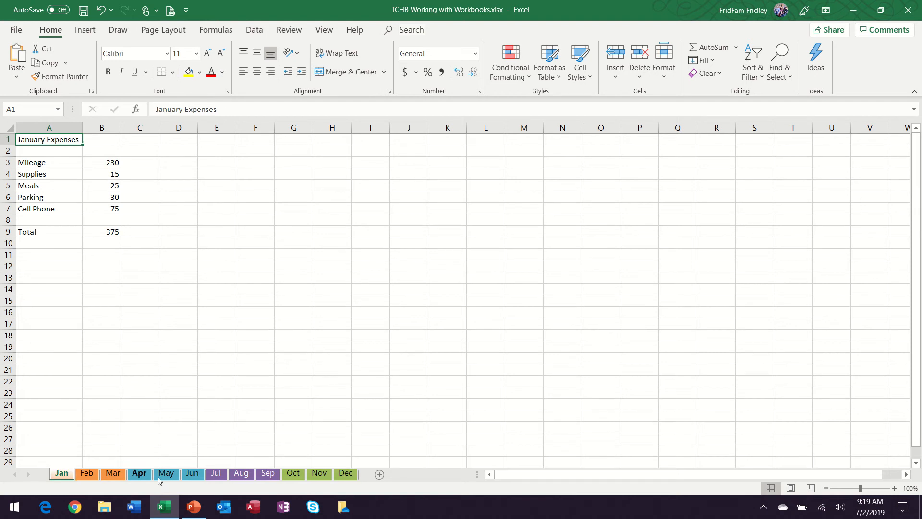
click(163, 474)
click(241, 474)
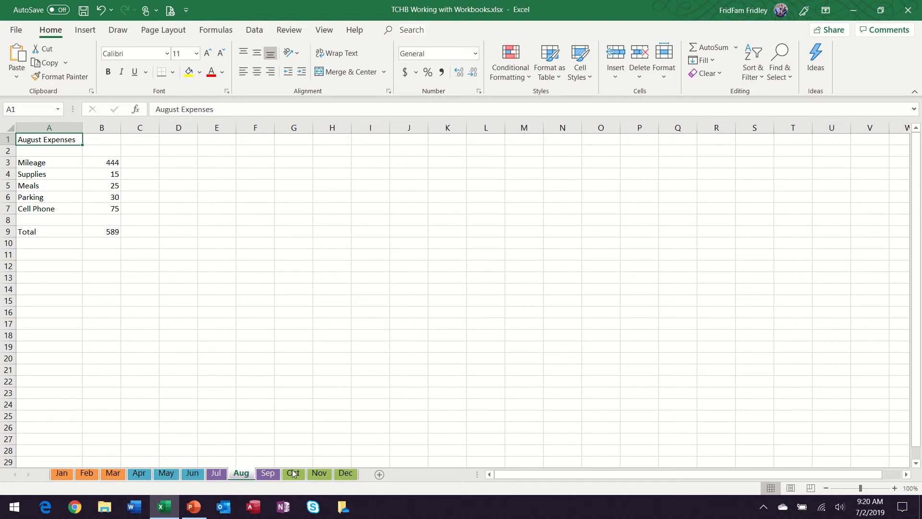
click(318, 475)
click(67, 475)
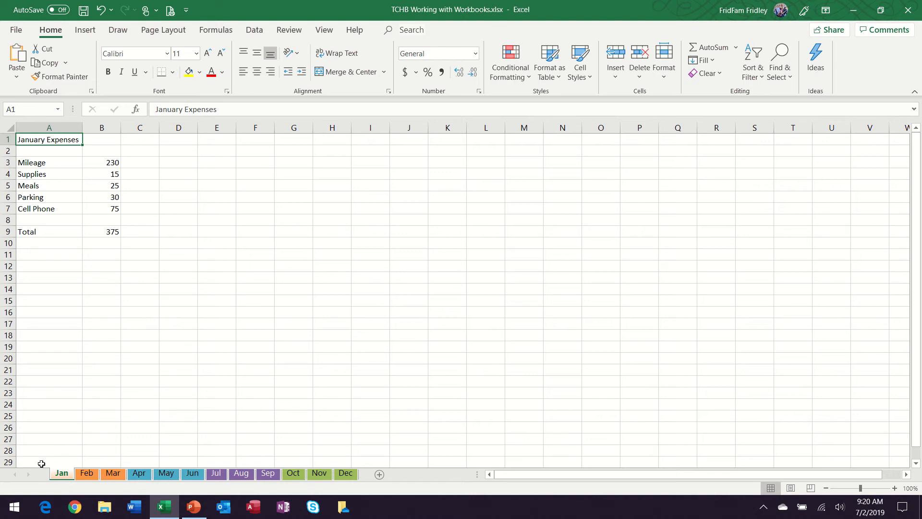
Step: Create a new blank workbook to see how many sheets it contains by default
click(14, 29)
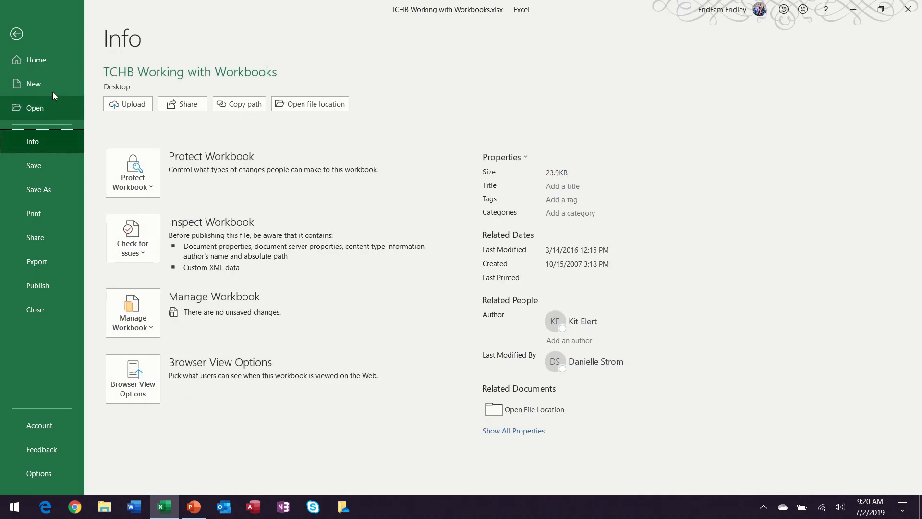
click(53, 87)
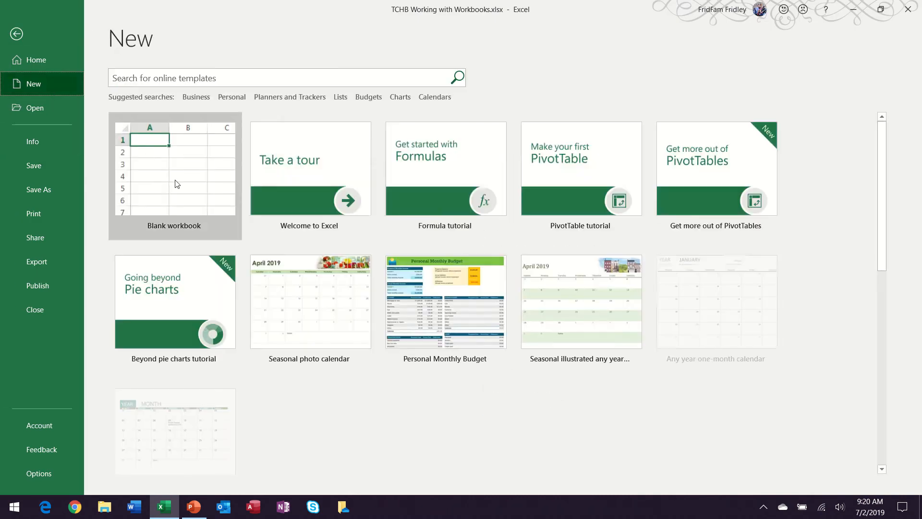
click(175, 178)
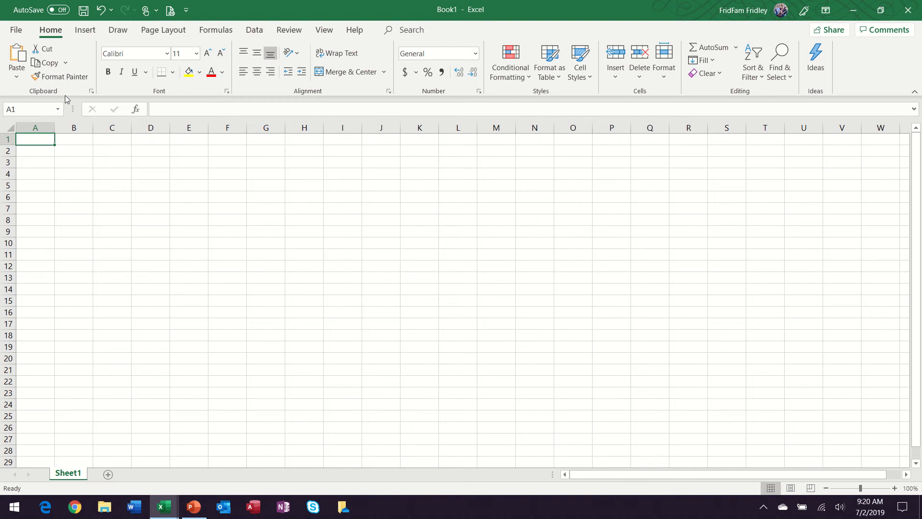
Step: Set the number of sheets included in new workbooks to 2 in the Excel options
click(18, 31)
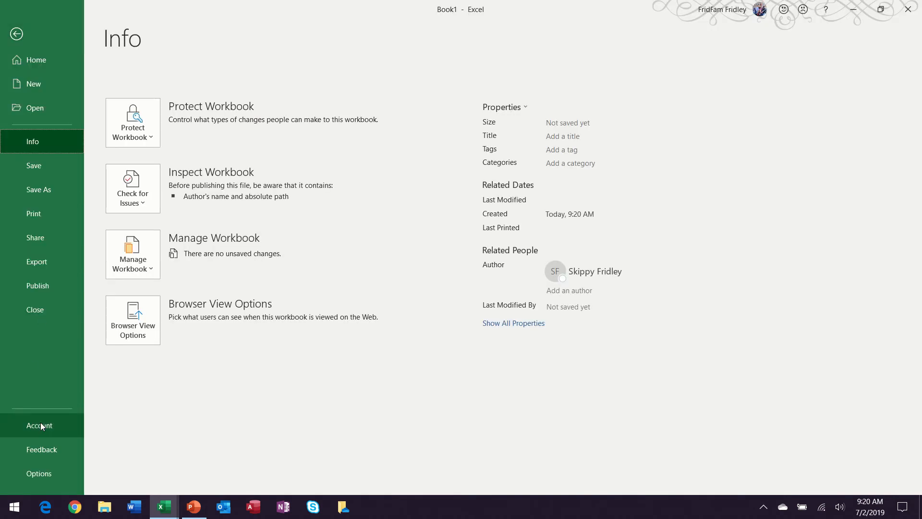
click(50, 475)
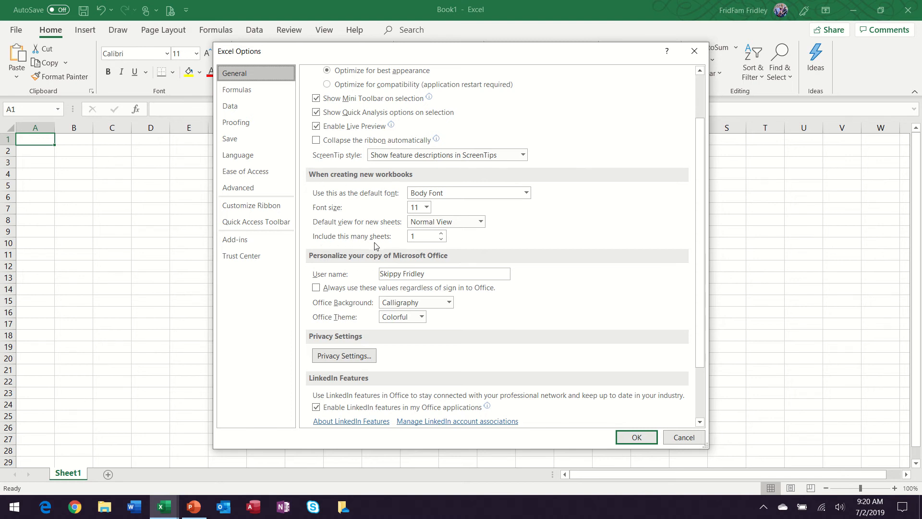
click(441, 233)
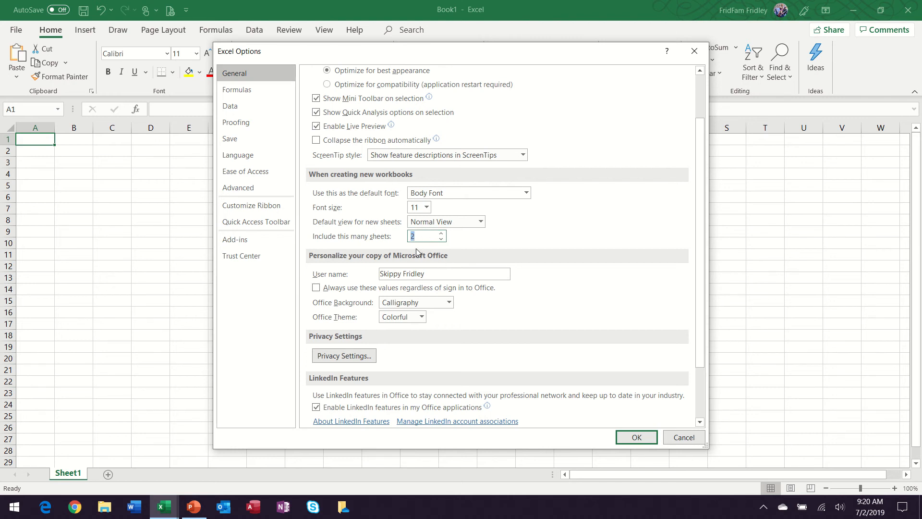
click(427, 237)
click(636, 437)
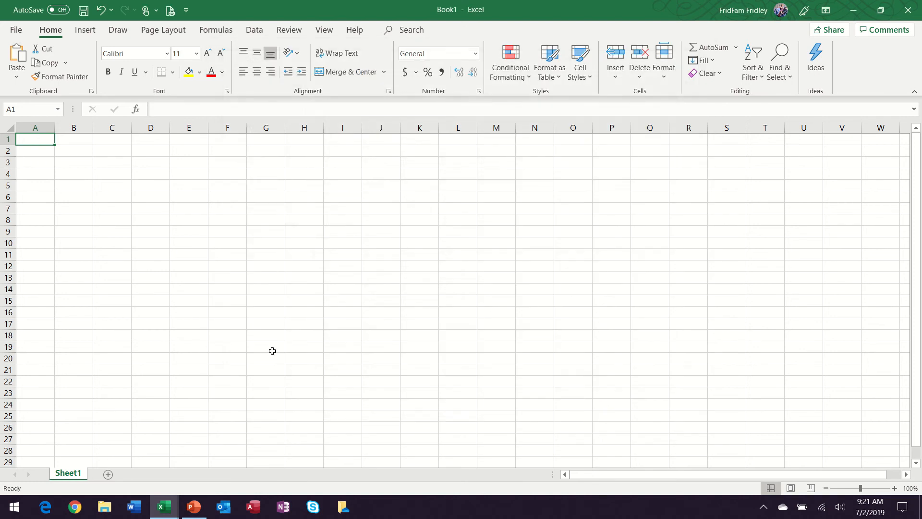
Step: Create another blank workbook and check its Sheet2 and Sheet1
click(27, 30)
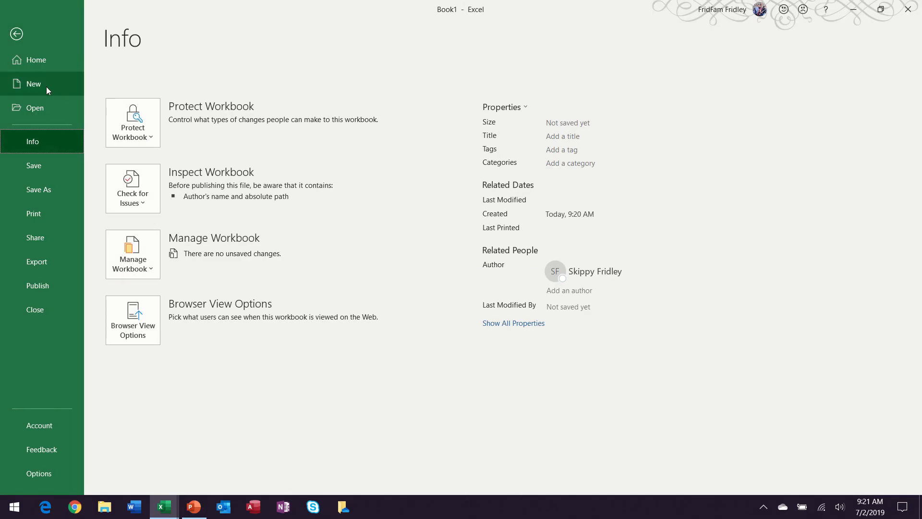
click(60, 86)
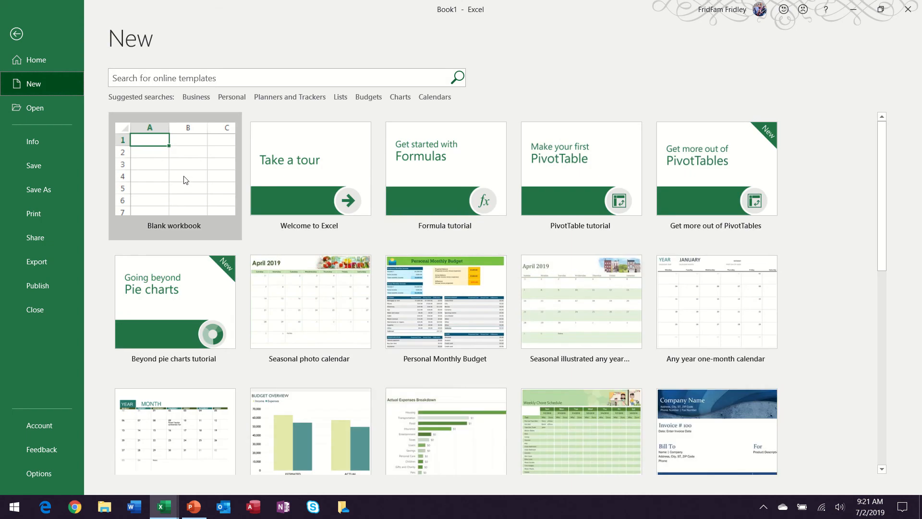
click(185, 180)
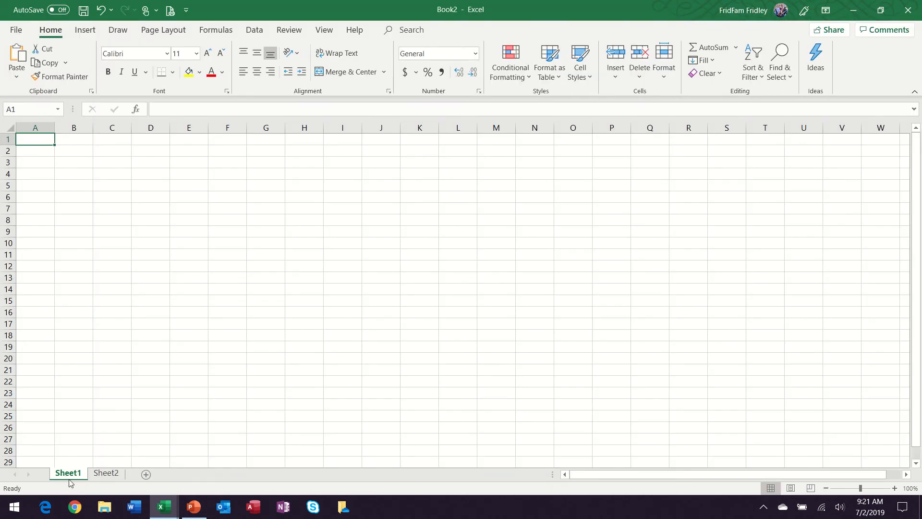
click(106, 476)
click(77, 475)
Step: Set the number of sheets included in new workbooks back to 1 in the Excel options
click(17, 31)
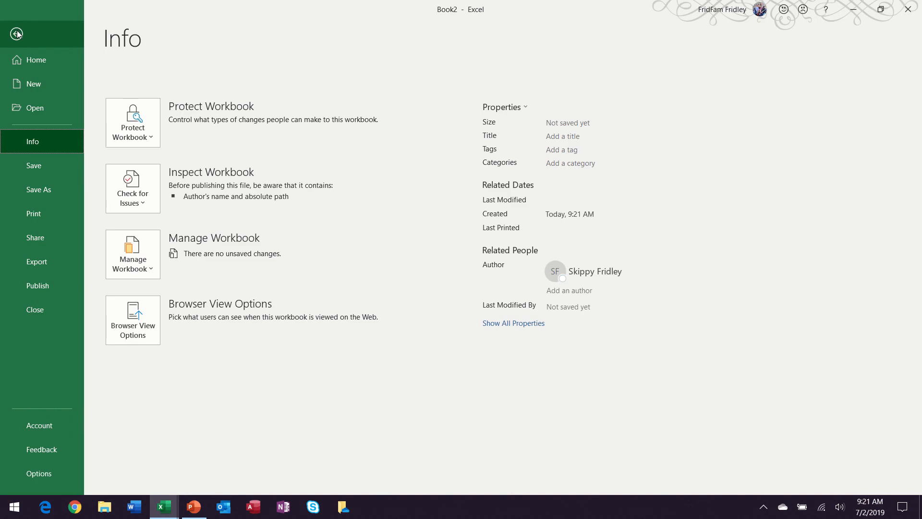
click(44, 473)
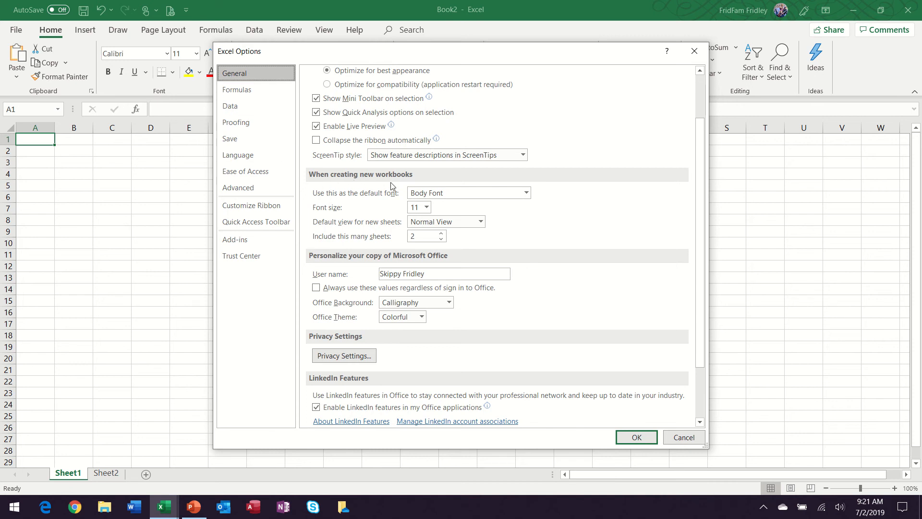
click(441, 238)
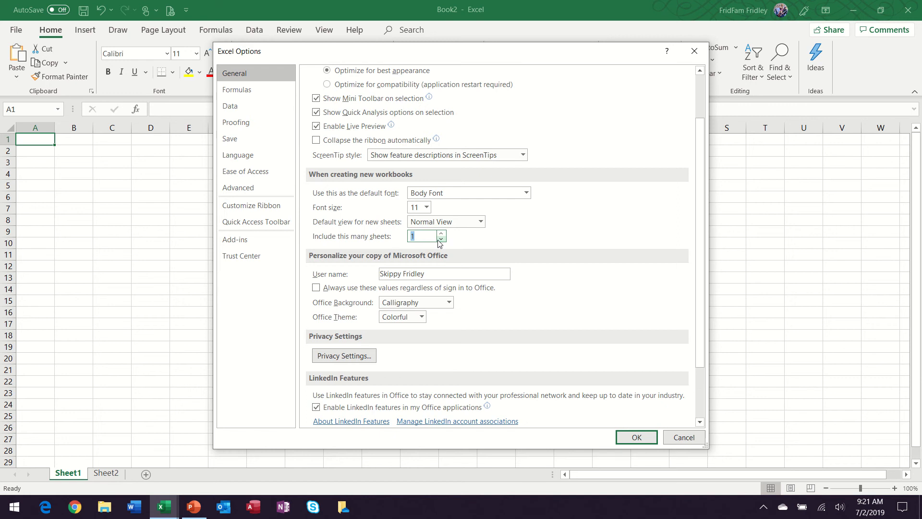
click(633, 437)
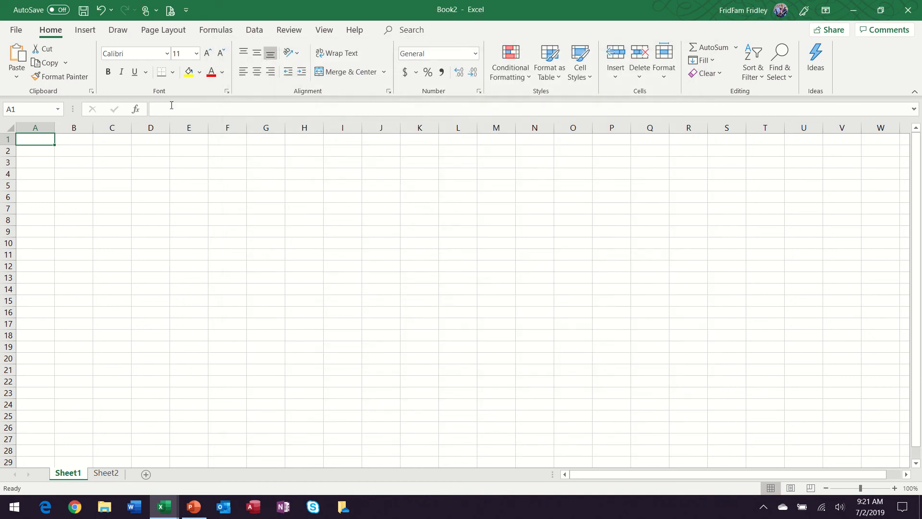
Step: Create a third blank workbook using the restored single-sheet default
click(16, 30)
click(30, 86)
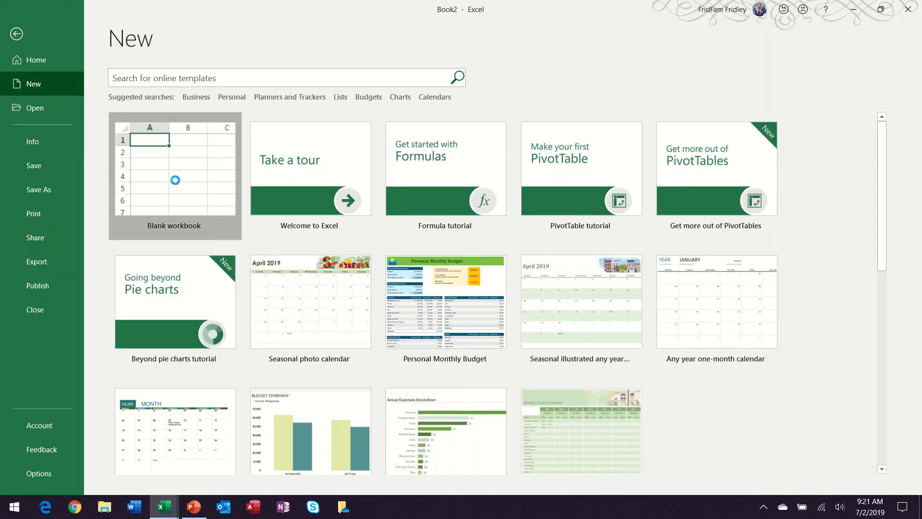
click(177, 191)
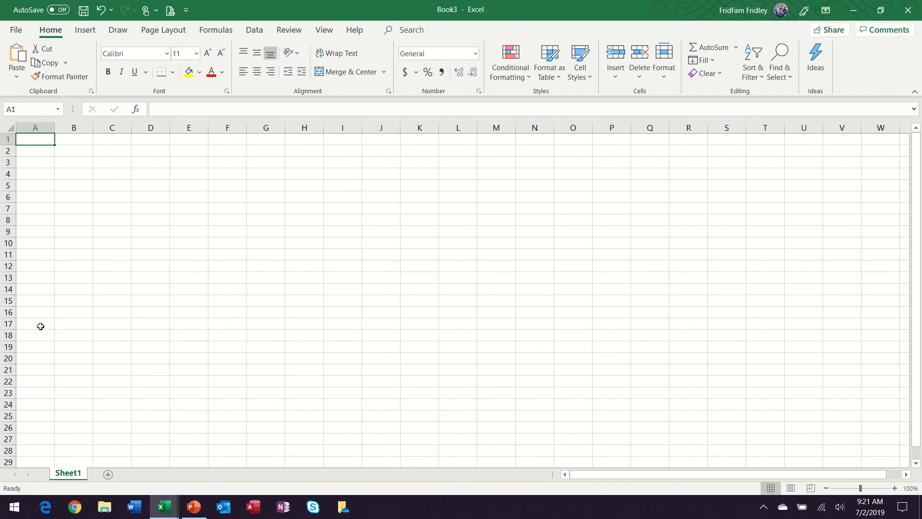
Step: Close the three blank workbooks Book3, Book2 and Book1 to return to the monthly expense workbook
click(16, 29)
click(45, 309)
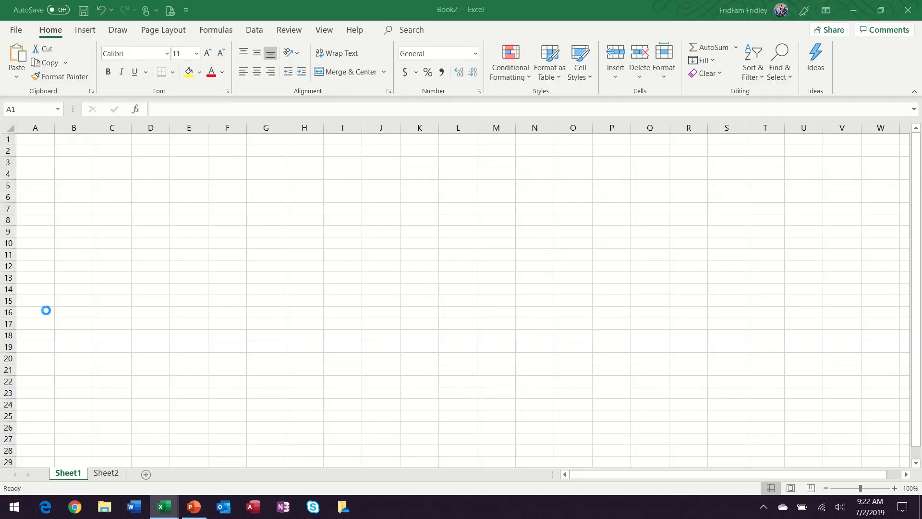
click(16, 30)
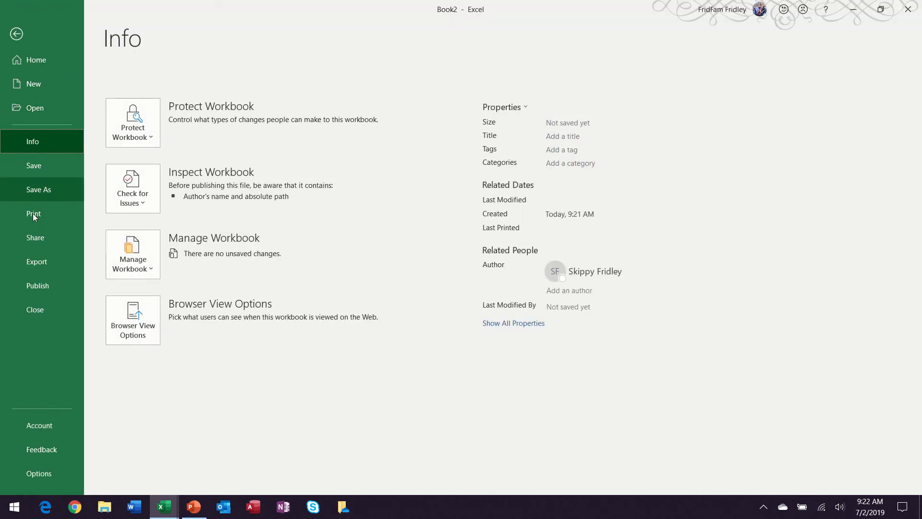
click(57, 310)
click(16, 30)
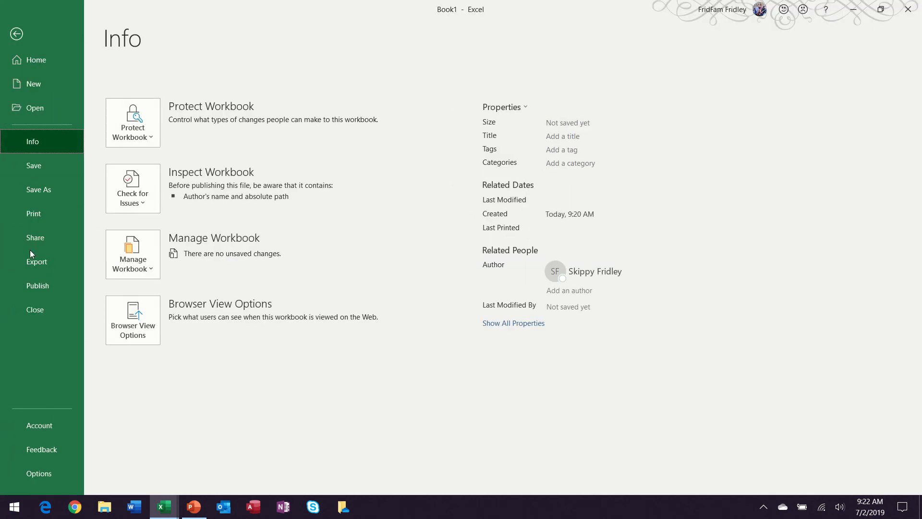
click(36, 310)
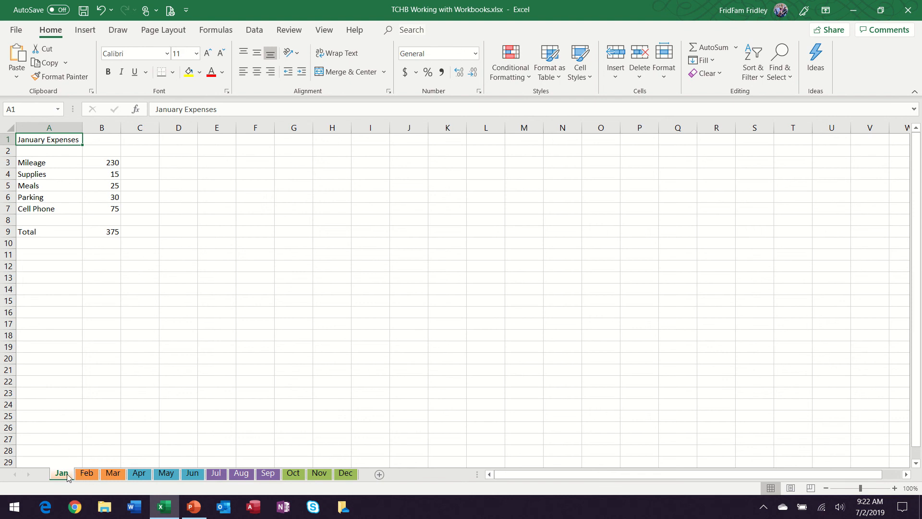
Step: Switch through the Mar, May and Aug sheets and slightly widen the area that shows the sheet tabs
click(110, 477)
click(166, 473)
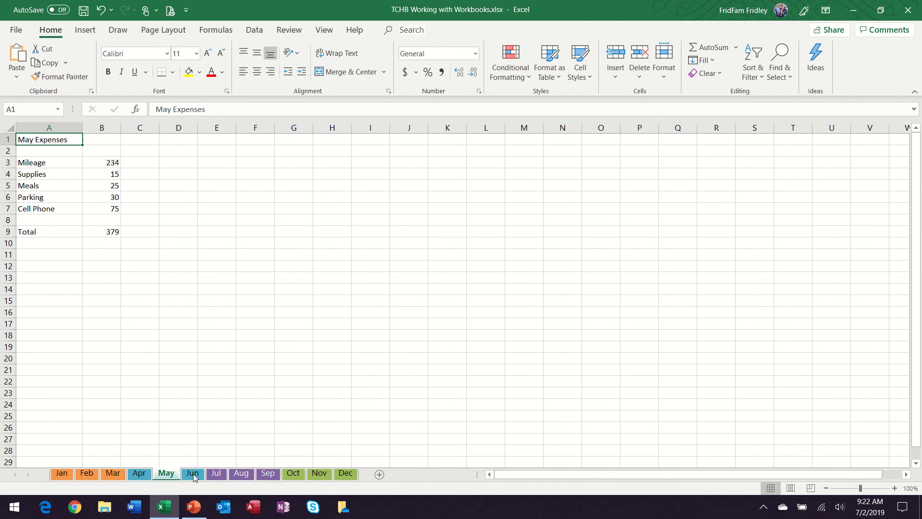
click(242, 474)
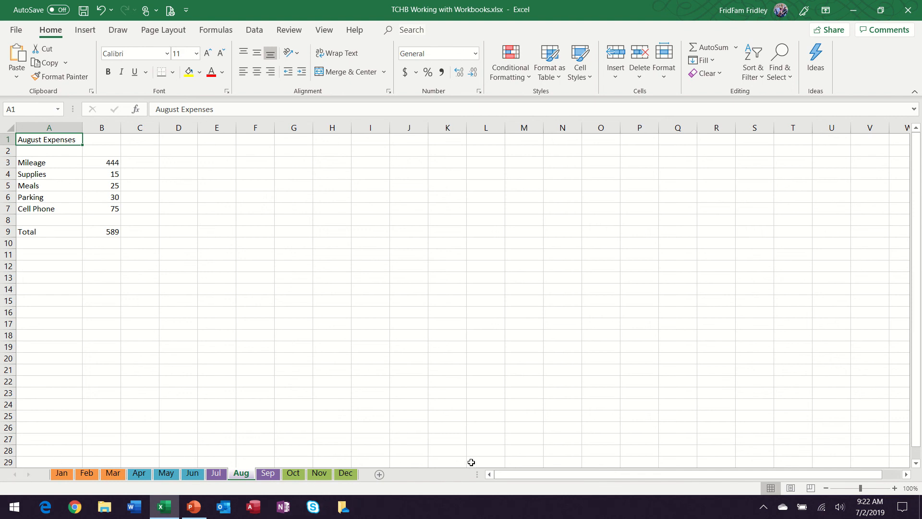
drag(475, 476, 512, 473)
Step: Return to the Jan sheet and view its tab color options, closing them without choosing a color
click(62, 475)
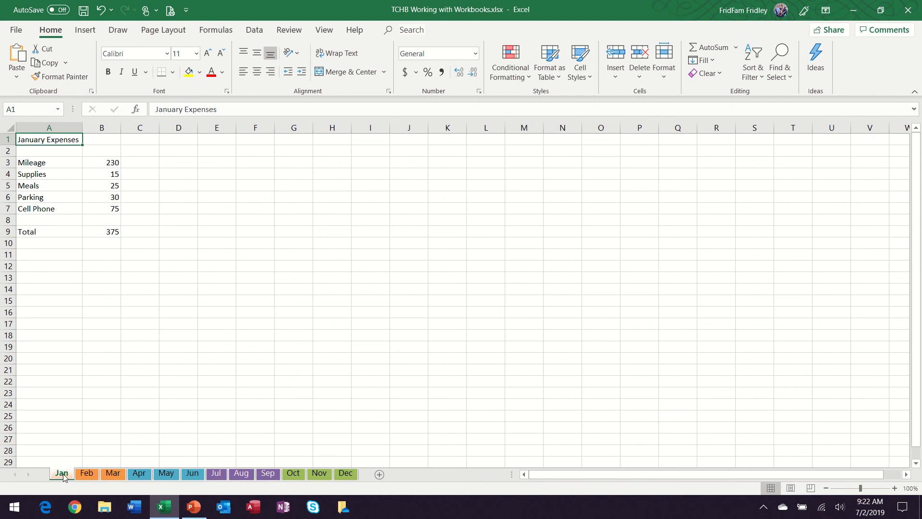
right_click(66, 476)
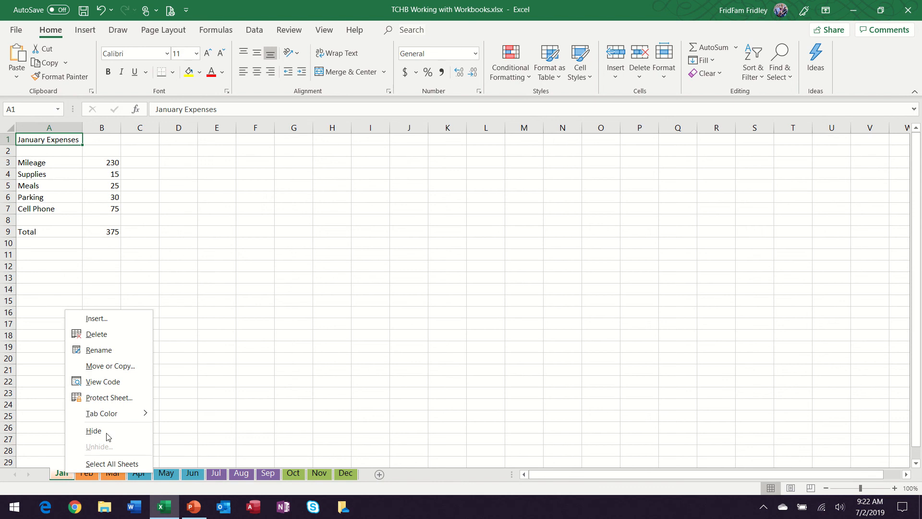
mouse_move(120, 417)
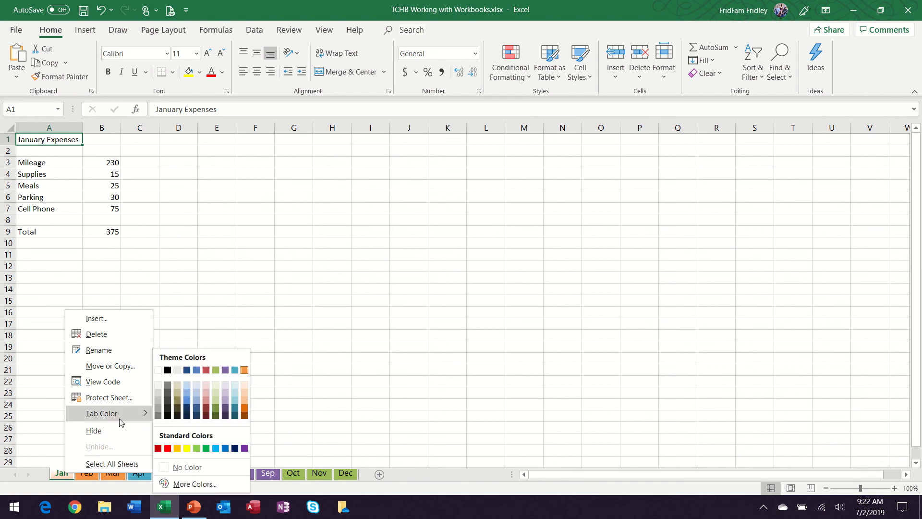
click(57, 477)
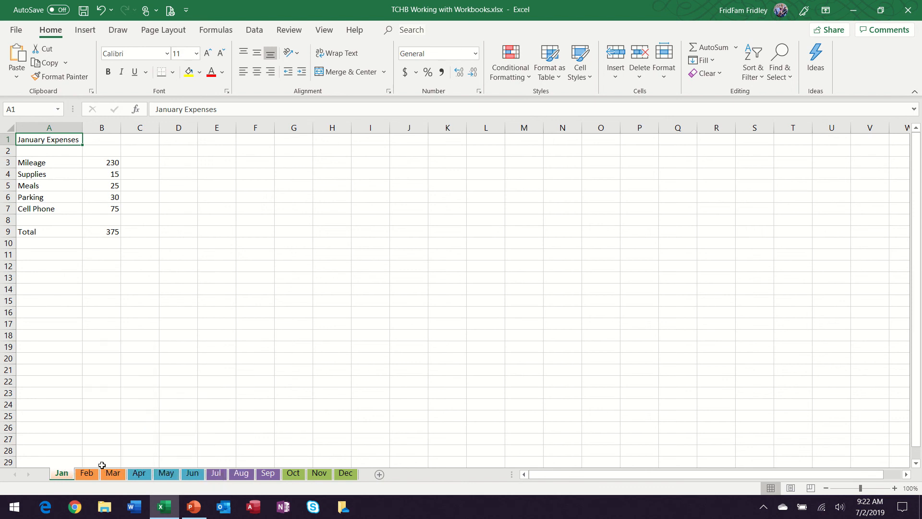